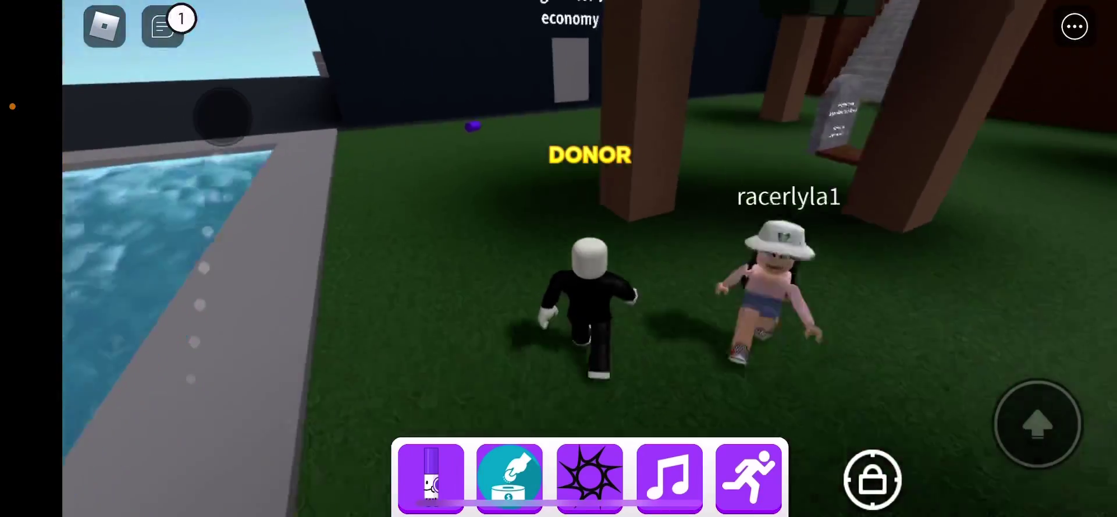
Step: Run the avatar along the pool, through the dark lava-floored room, and onto red sand
mouse_move(222, 113)
left_mouse_down()
mouse_move(200, 119)
mouse_move(225, 119)
mouse_move(299, 180)
mouse_move(266, 160)
left_mouse_up()
left_click_drag(366, 226, 301, 166)
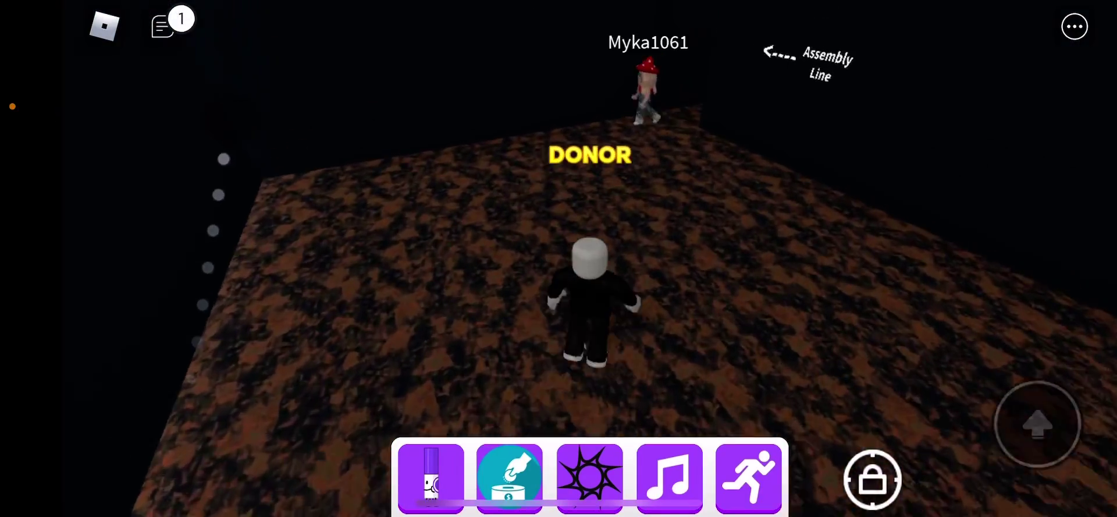
mouse_move(224, 158)
left_mouse_down()
mouse_move(162, 174)
mouse_move(256, 149)
mouse_move(303, 187)
mouse_move(236, 79)
mouse_move(219, 175)
left_mouse_up()
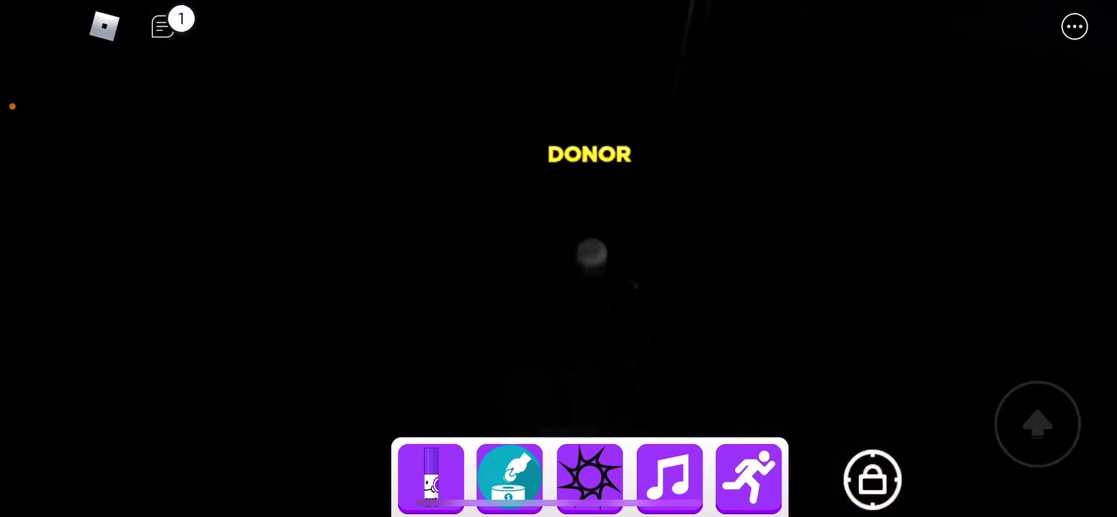
mouse_move(293, 271)
left_mouse_down()
mouse_move(292, 250)
mouse_move(303, 268)
mouse_move(296, 254)
left_mouse_up()
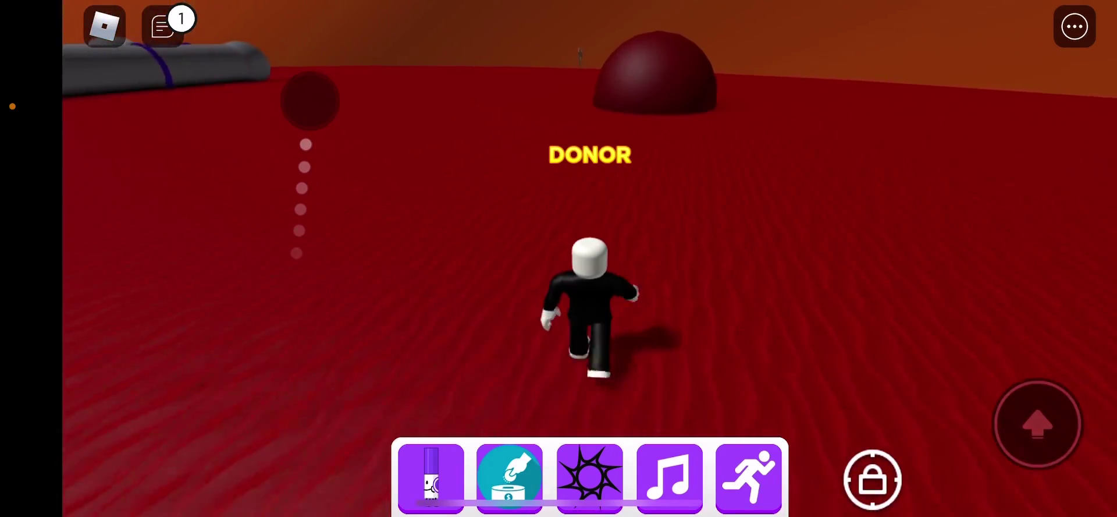
Step: Cross the dark red dome to the lit floor and jump beside the gold marker
mouse_move(297, 253)
left_mouse_down()
mouse_move(300, 262)
mouse_move(309, 253)
mouse_move(304, 263)
mouse_move(311, 251)
left_mouse_up()
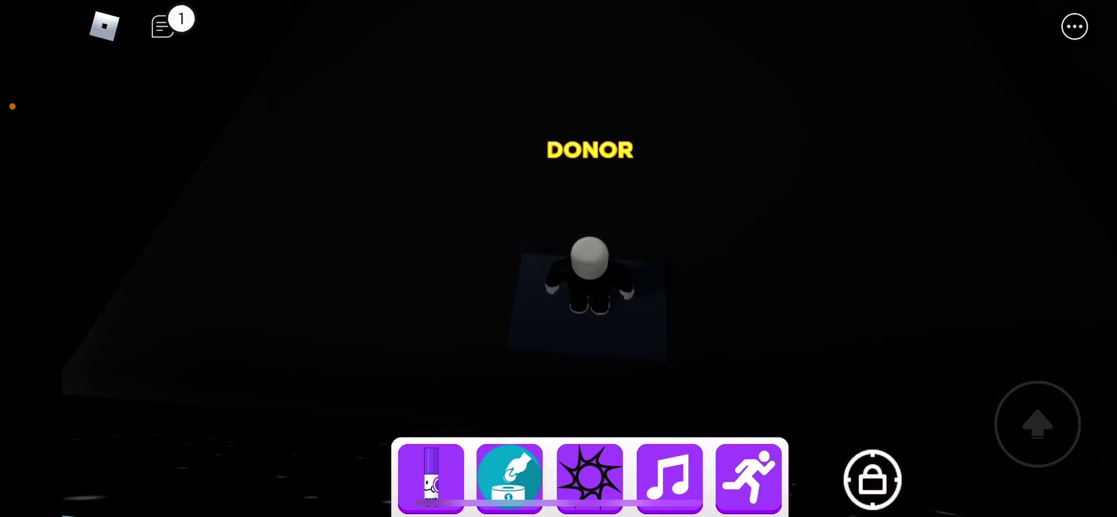
left_click_drag(336, 278, 329, 251)
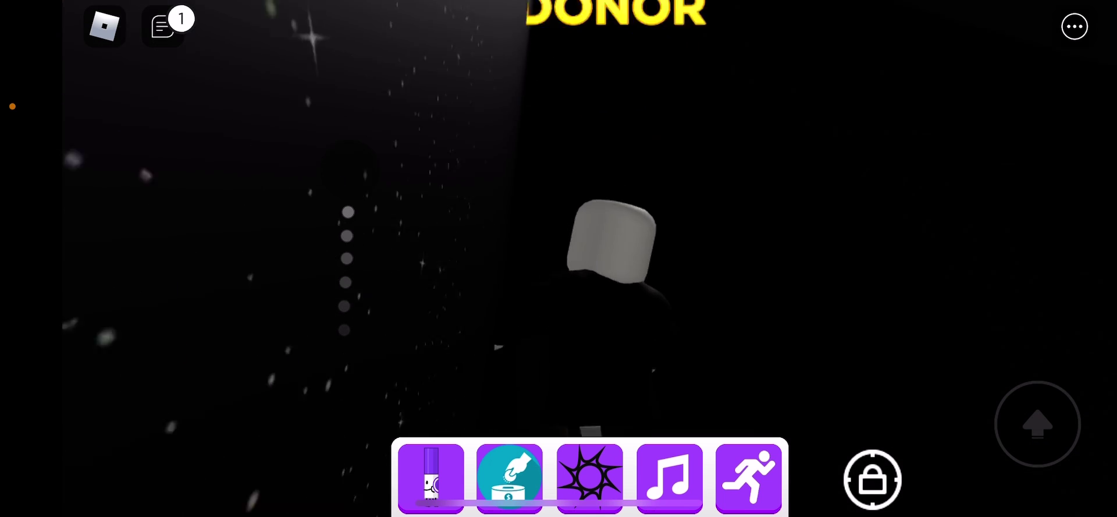
left_click_drag(324, 217, 334, 219)
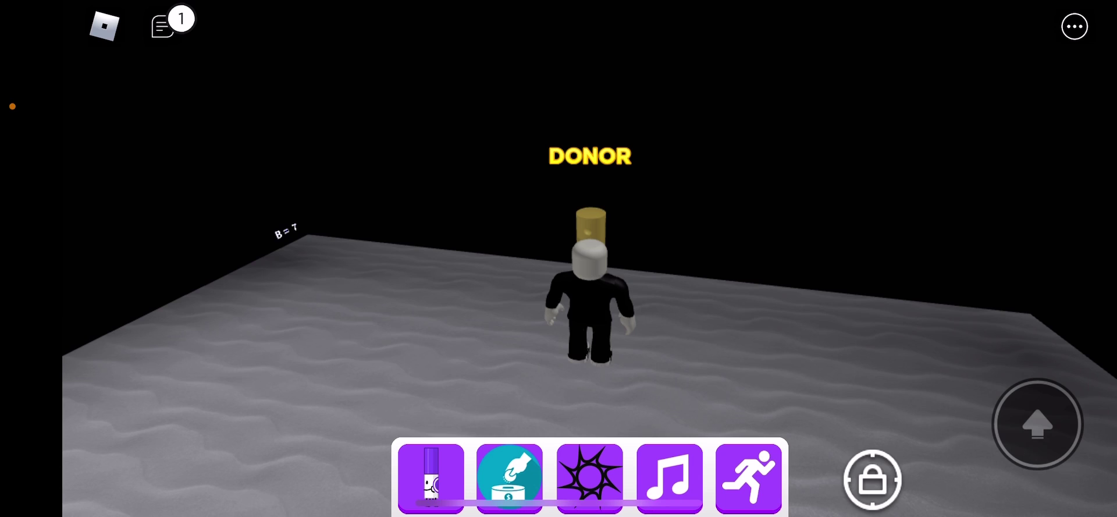
left_click(1037, 423)
Step: Jump by the gold marker, run through the lit room, and drop into the pool
left_click(1037, 423)
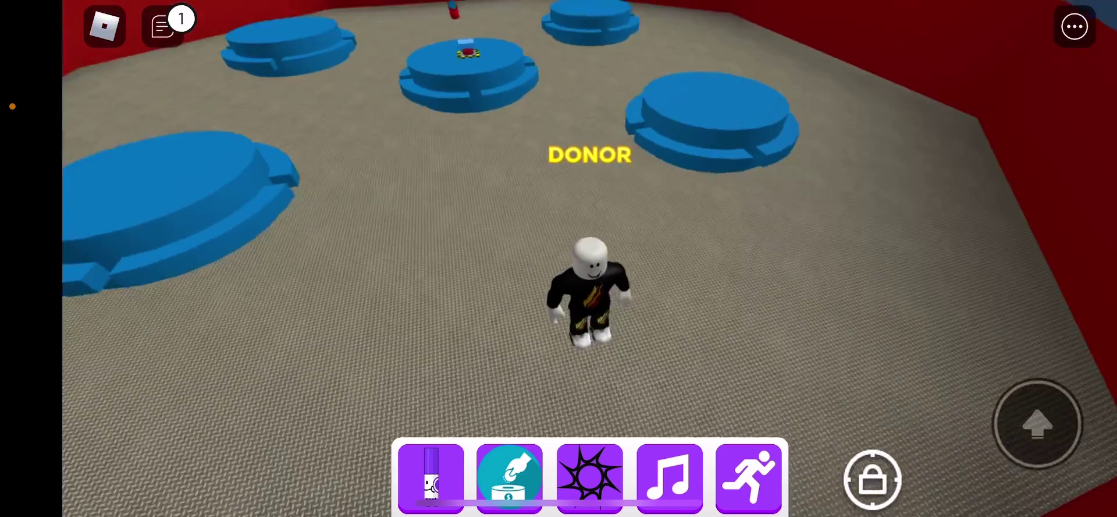
mouse_move(267, 213)
left_mouse_down()
mouse_move(203, 131)
mouse_move(298, 83)
left_mouse_up()
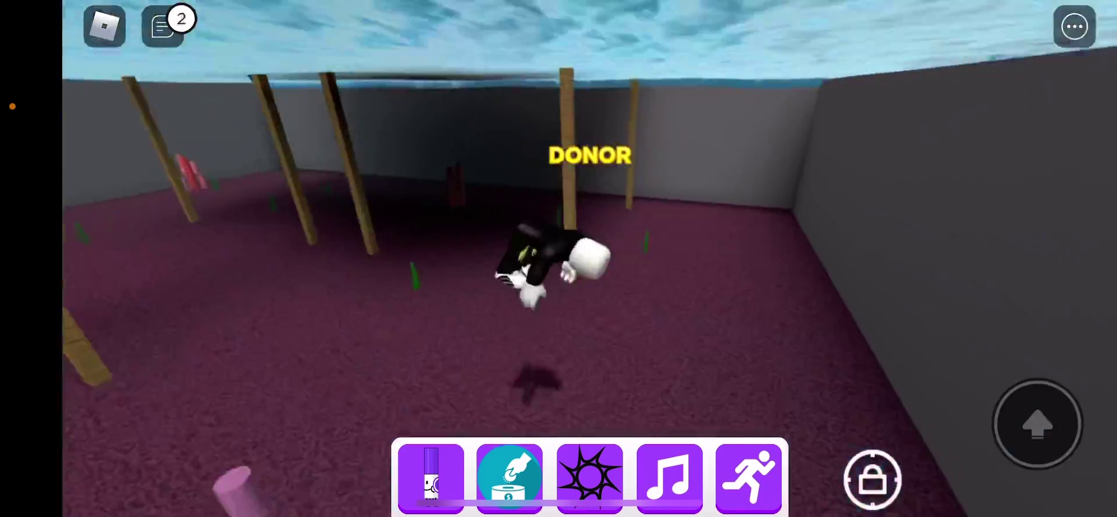
mouse_move(311, 224)
left_mouse_down()
mouse_move(358, 166)
mouse_move(334, 143)
mouse_move(373, 126)
mouse_move(343, 87)
left_mouse_up()
Step: Jump out of the pit, then look around and walk into the DONOR doorway
left_click(1037, 424)
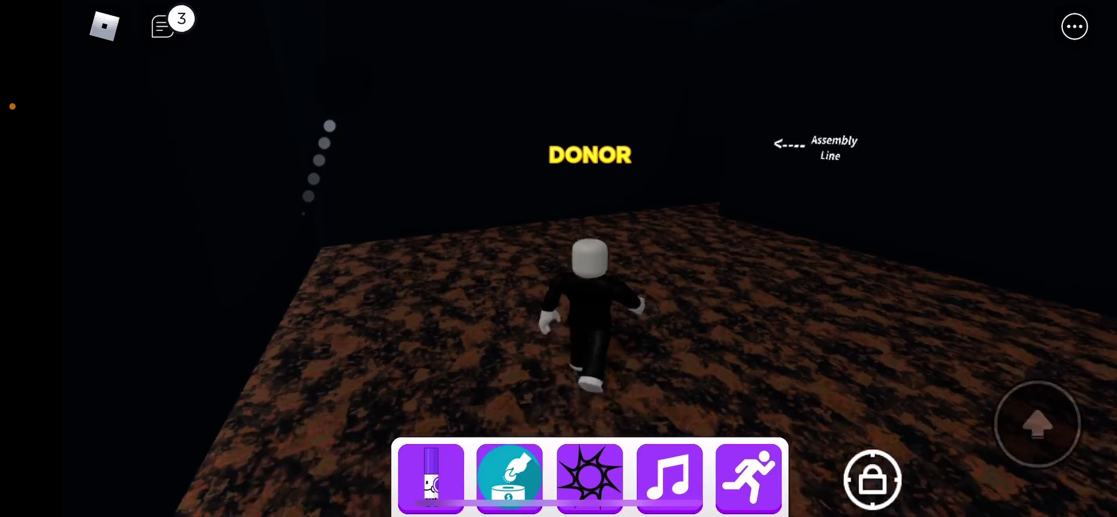
left_click_drag(1095, 314, 916, 289)
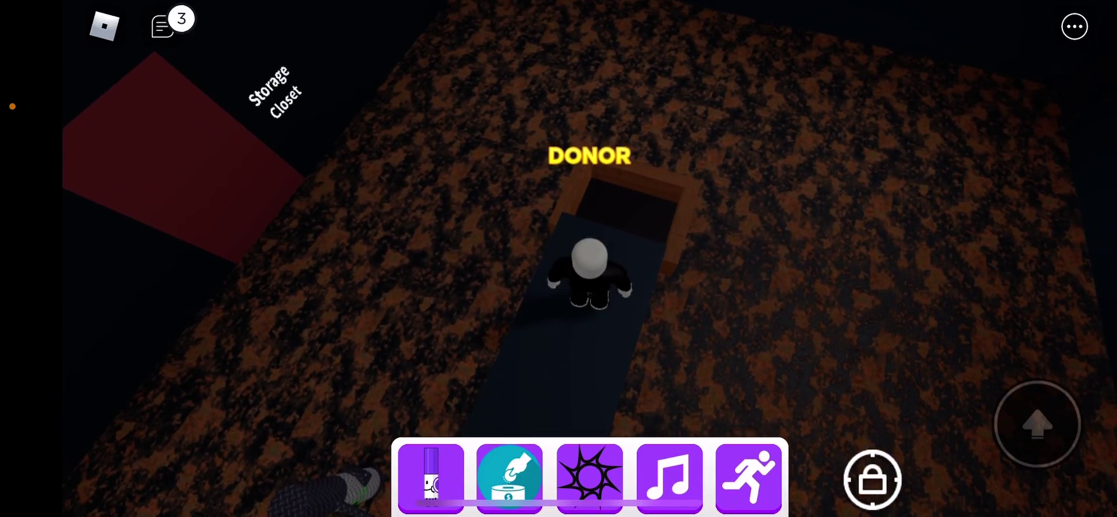
left_click_drag(916, 288, 786, 289)
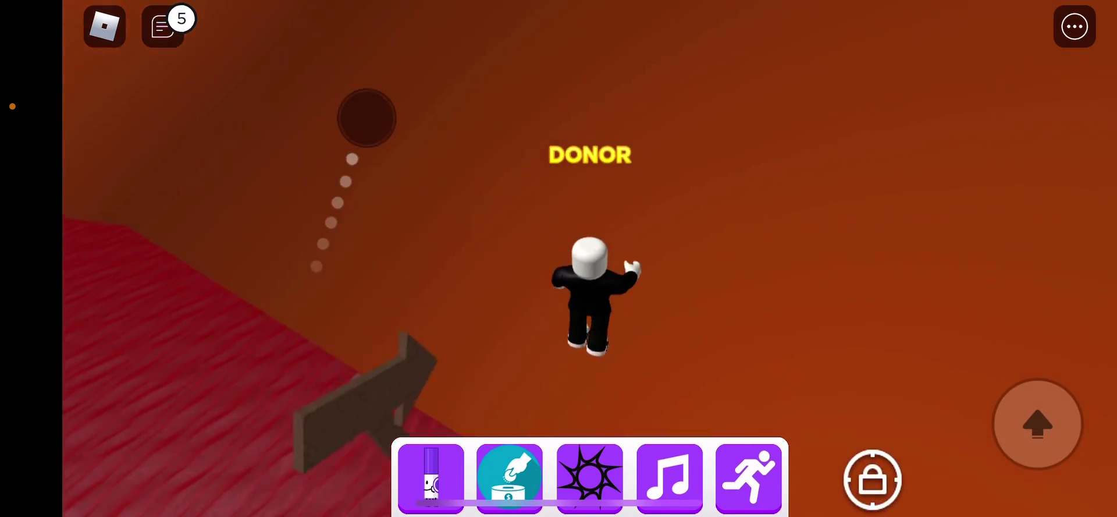
Step: Jump the avatar onto the dark dome
left_click(1037, 424)
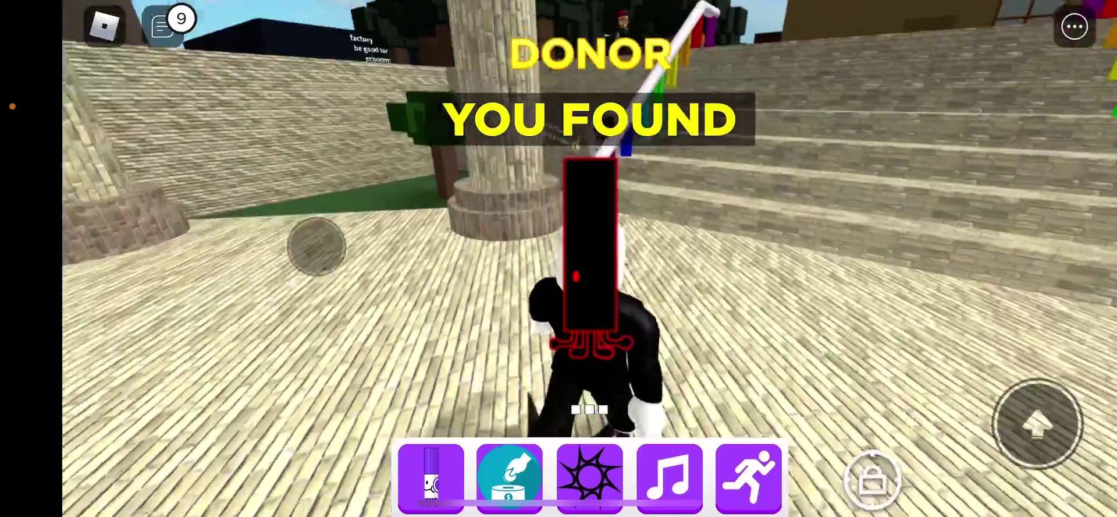
Step: Walk across the stone courtyard past the Storage Closet, then through the dark area toward the rocket
mouse_move(311, 245)
left_mouse_down()
mouse_move(345, 166)
mouse_move(354, 200)
mouse_move(322, 178)
mouse_move(381, 232)
mouse_move(361, 187)
mouse_move(419, 218)
mouse_move(306, 104)
mouse_move(339, 110)
mouse_move(319, 93)
mouse_move(309, 122)
mouse_move(244, 165)
mouse_move(265, 96)
mouse_move(274, 87)
mouse_move(294, 100)
mouse_move(244, 79)
left_mouse_up()
mouse_move(249, 123)
left_mouse_down()
mouse_move(282, 119)
mouse_move(309, 143)
mouse_move(210, 169)
mouse_move(257, 105)
left_mouse_up()
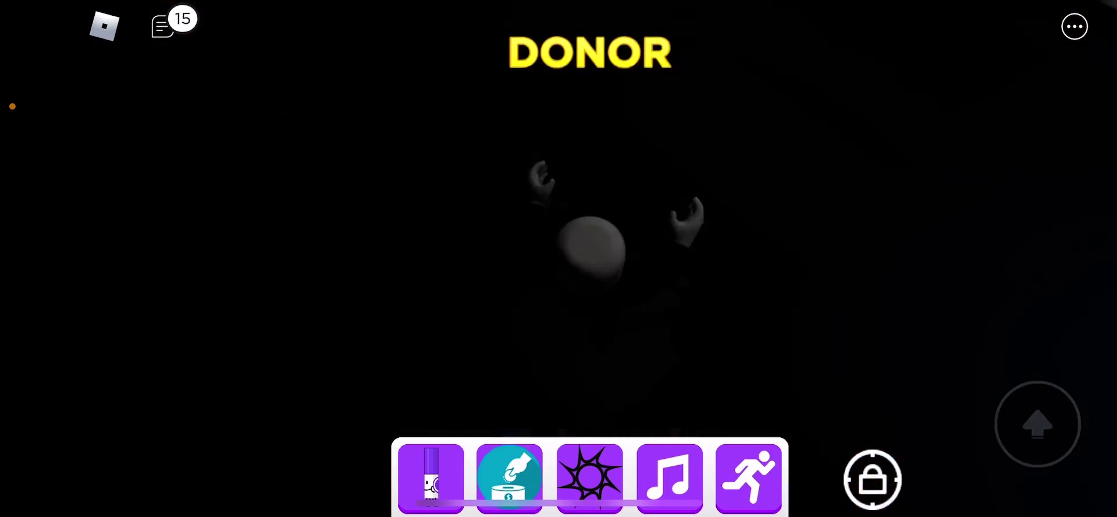
left_click_drag(312, 251, 328, 193)
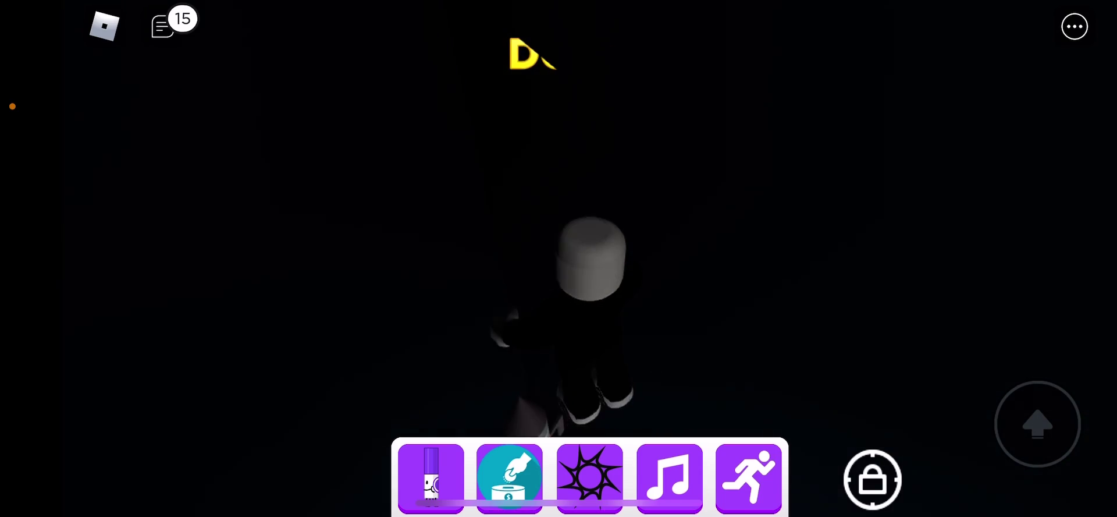
mouse_move(250, 367)
left_mouse_down()
mouse_move(259, 320)
mouse_move(319, 287)
mouse_move(233, 230)
mouse_move(317, 186)
mouse_move(291, 161)
mouse_move(328, 140)
left_mouse_up()
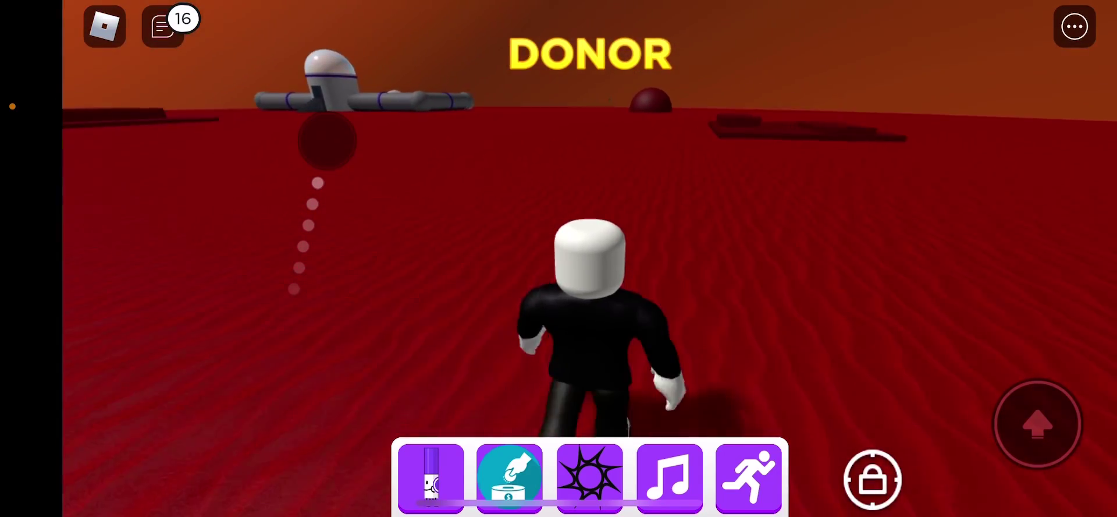
Step: Keep heading toward the rocket and walk out of the DONOR area
mouse_move(328, 139)
left_mouse_down()
mouse_move(350, 166)
mouse_move(352, 152)
left_mouse_up()
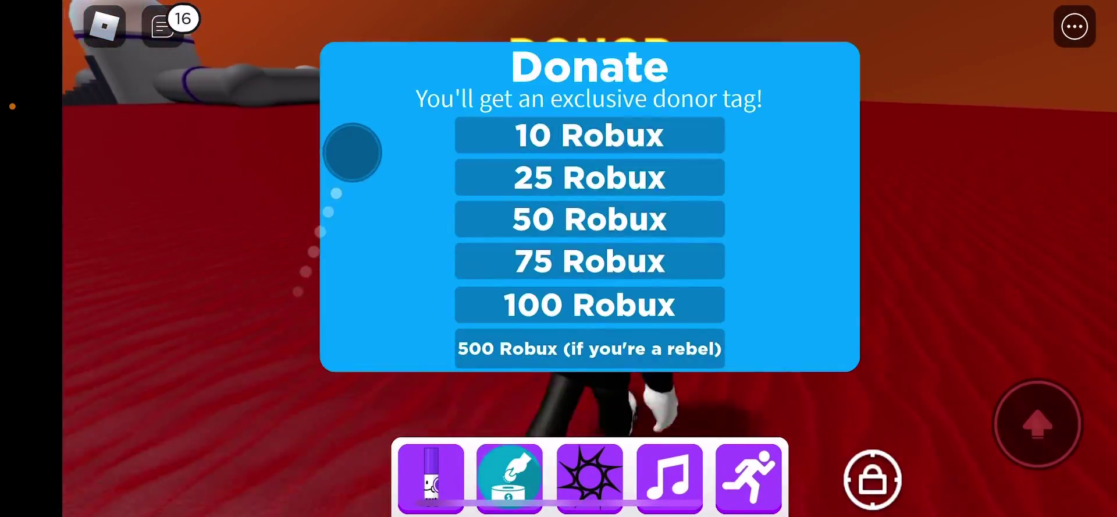
mouse_move(294, 120)
left_mouse_down()
mouse_move(324, 117)
mouse_move(262, 117)
mouse_move(263, 100)
mouse_move(288, 130)
mouse_move(310, 109)
mouse_move(347, 113)
mouse_move(332, 67)
mouse_move(310, 64)
mouse_move(332, 55)
left_mouse_up()
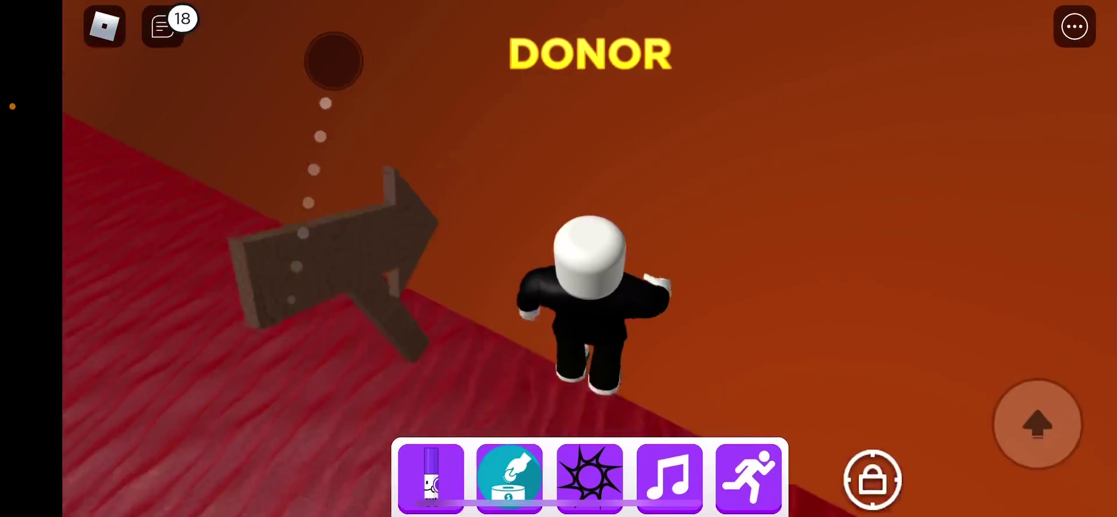
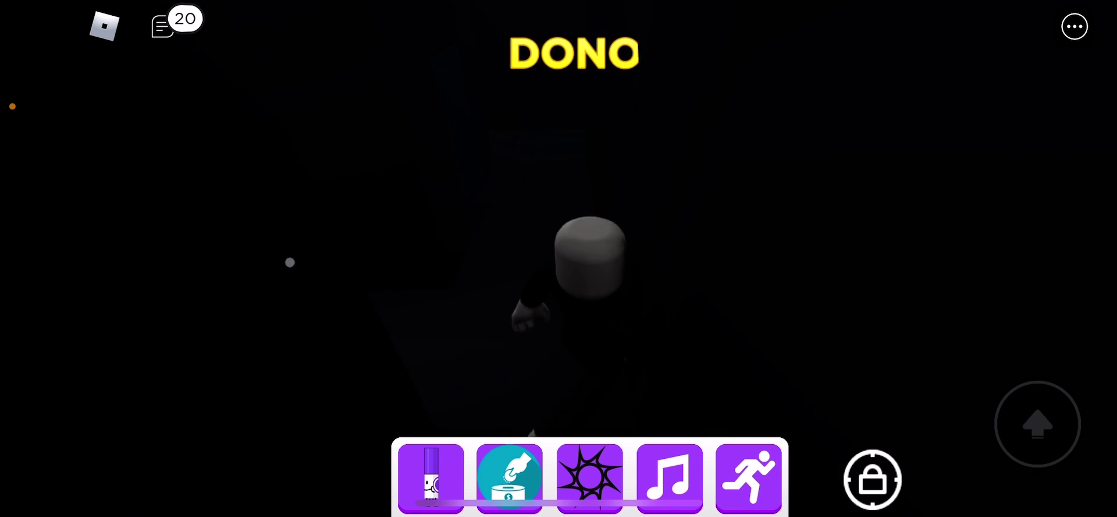
Step: Walk the avatar into the darkness past the DONOR sign, turning toward the object behind it
left_click_drag(289, 263, 282, 242)
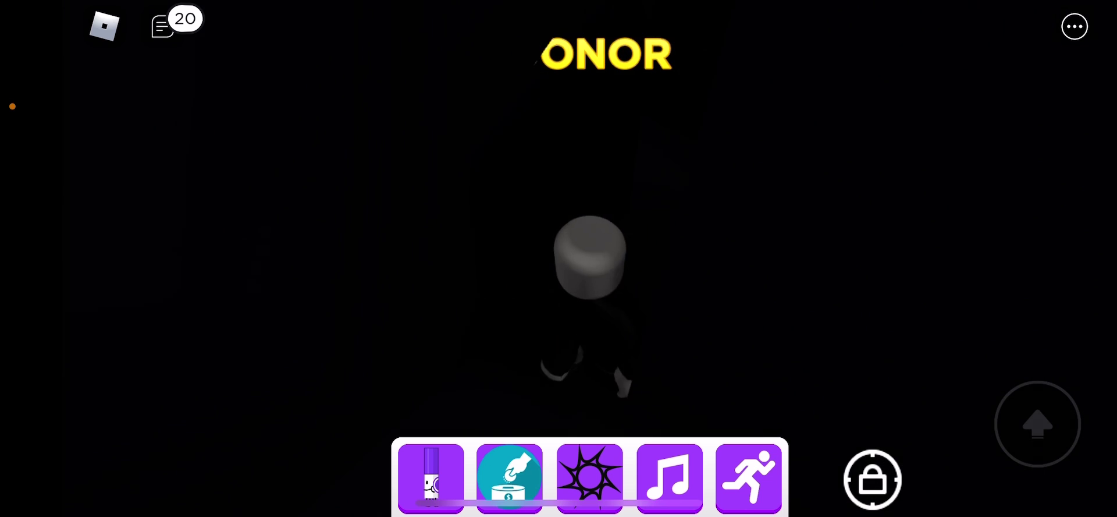
left_click_drag(339, 239, 301, 195)
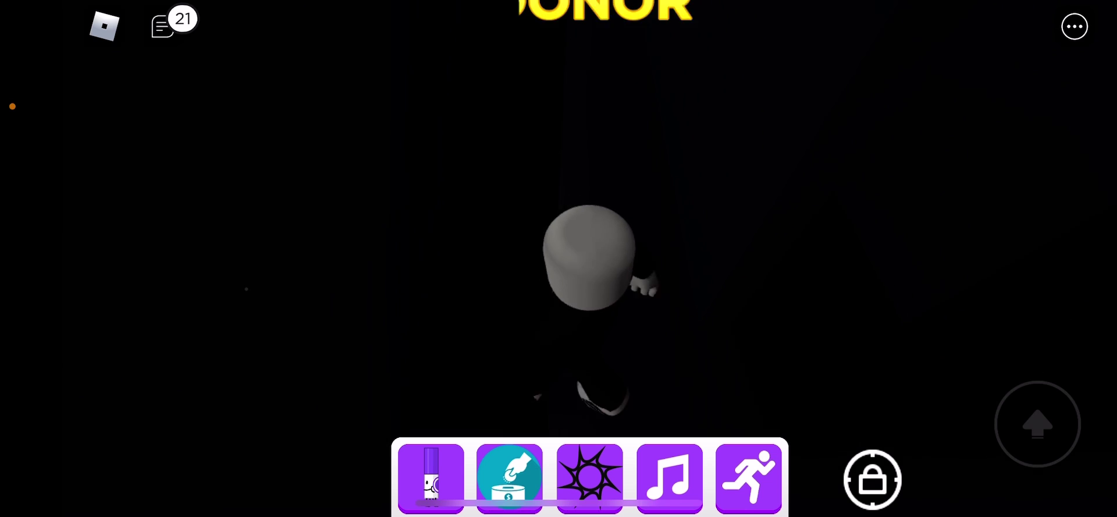
left_click_drag(246, 277, 254, 221)
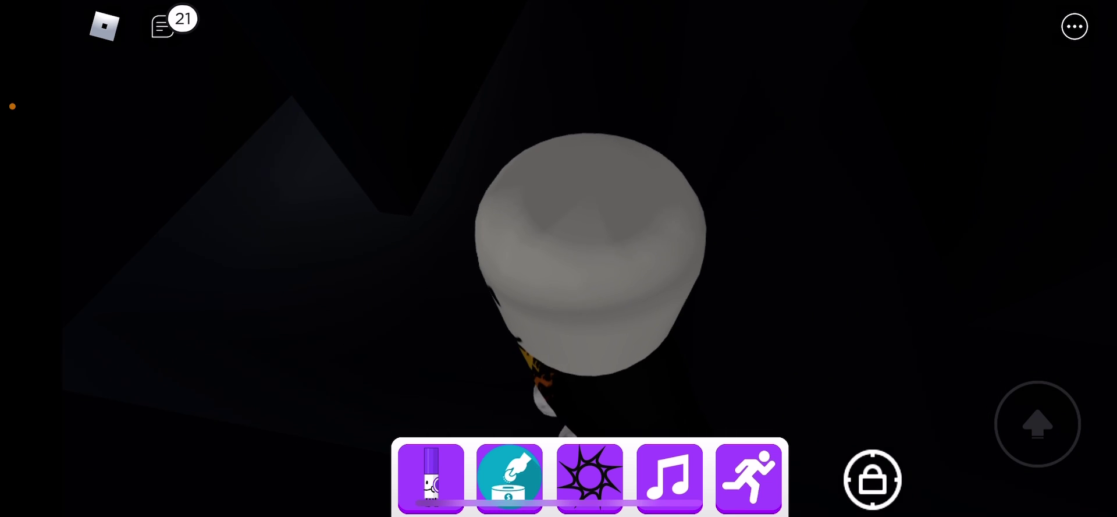
mouse_move(257, 279)
left_mouse_down()
mouse_move(283, 254)
mouse_move(278, 223)
left_mouse_up()
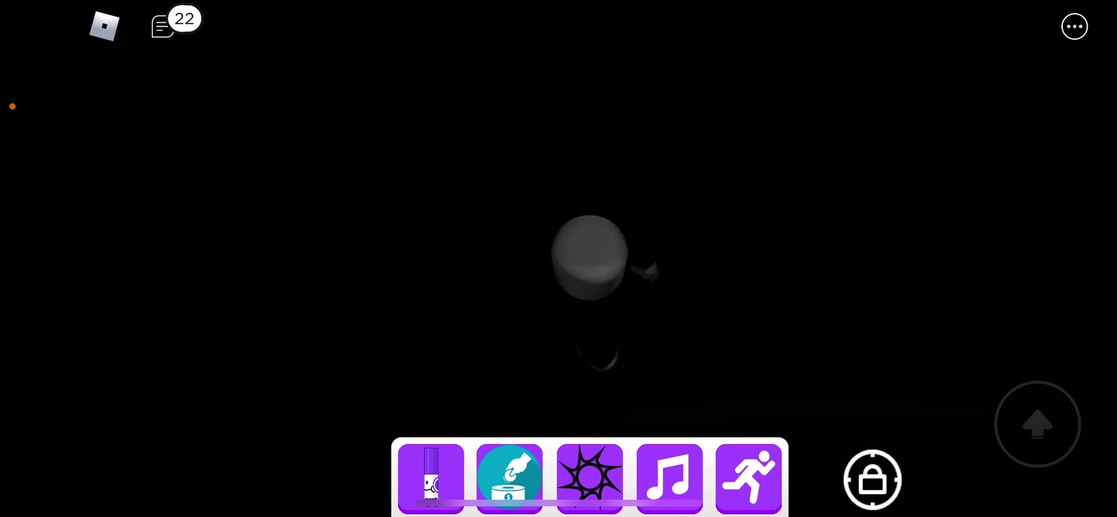
left_click_drag(312, 282, 324, 301)
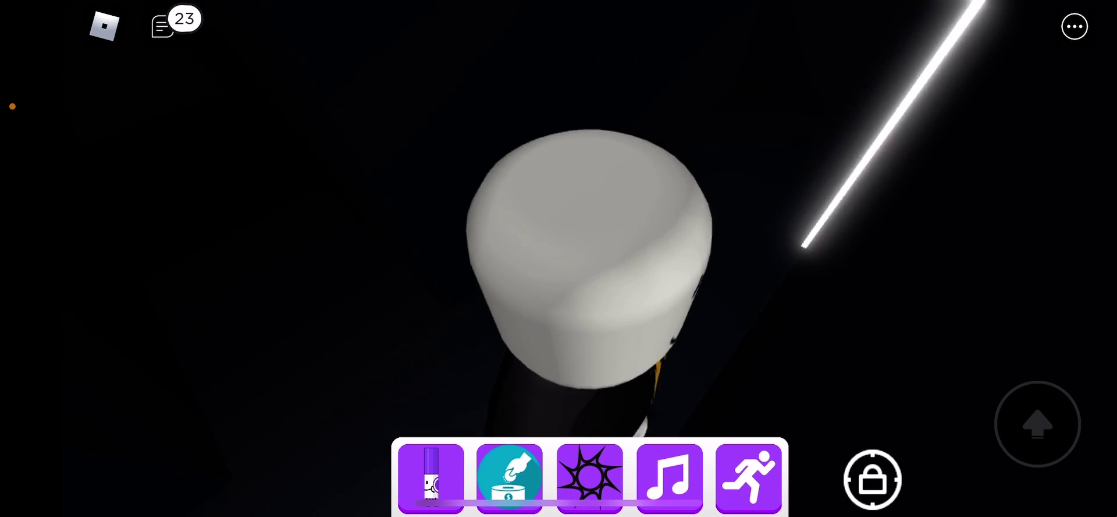
mouse_move(254, 200)
left_mouse_down()
mouse_move(165, 280)
mouse_move(228, 222)
mouse_move(262, 217)
left_mouse_up()
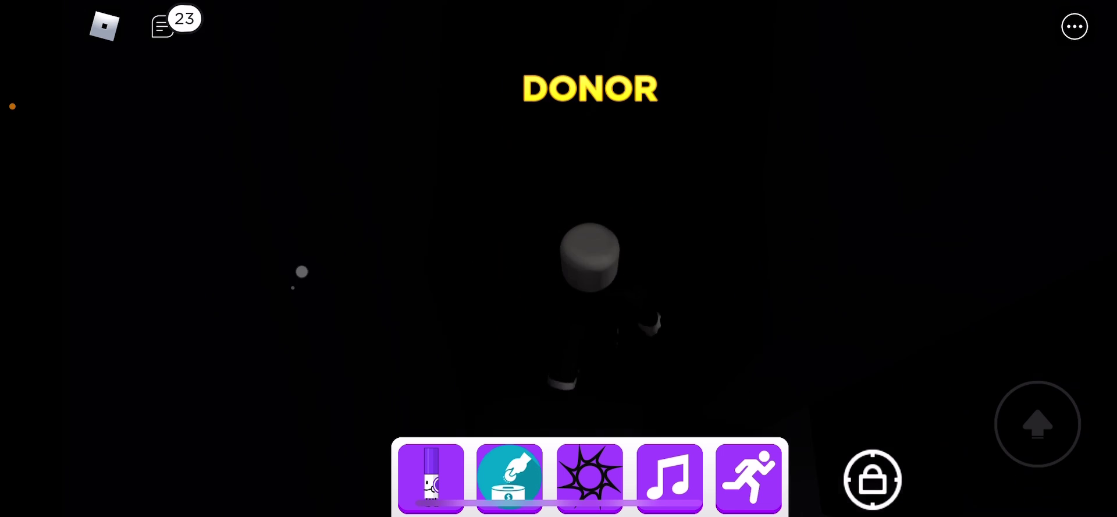
left_click_drag(302, 271, 295, 236)
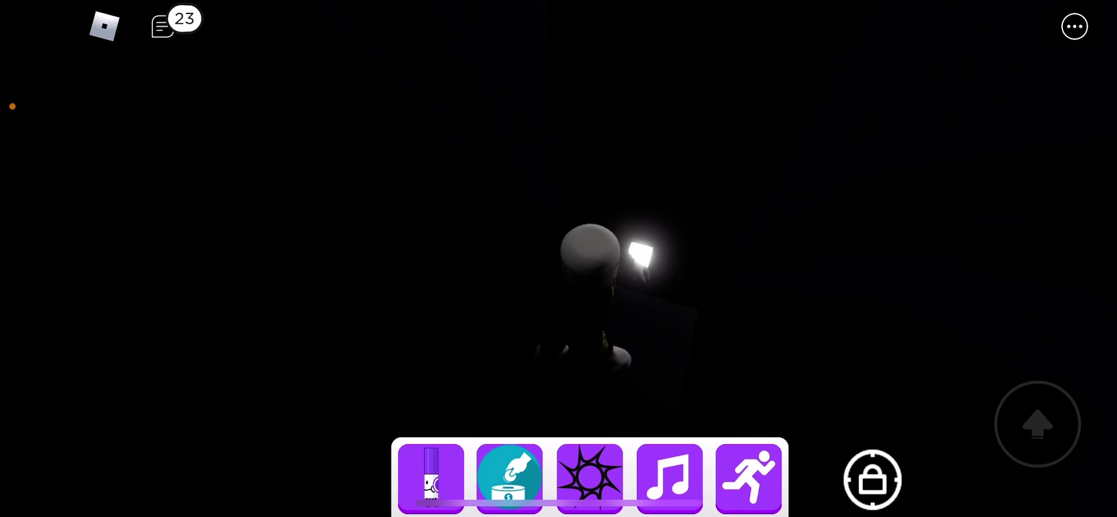
Step: Orbit the camera around the avatar to search the level until the DONOR sign is in view
mouse_move(289, 410)
left_mouse_down()
mouse_move(324, 324)
mouse_move(337, 331)
mouse_move(474, 309)
mouse_move(405, 194)
left_mouse_up()
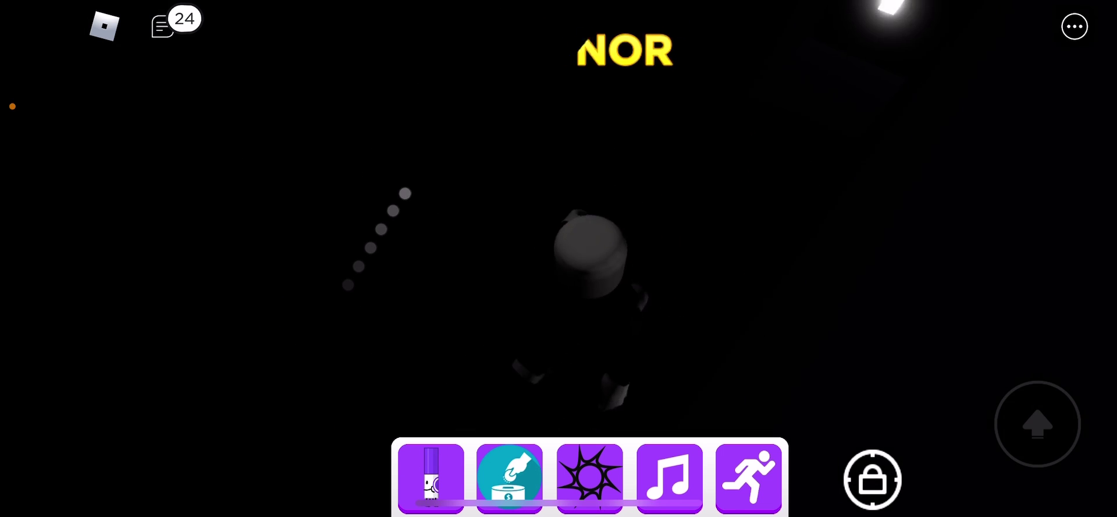
mouse_move(364, 361)
left_mouse_down()
mouse_move(314, 425)
mouse_move(328, 433)
left_mouse_up()
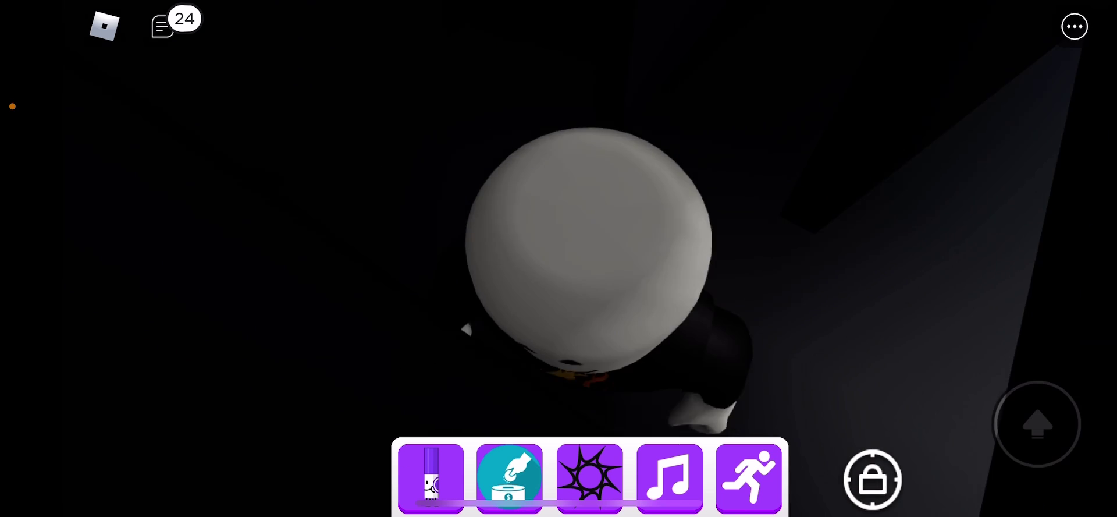
mouse_move(397, 344)
left_mouse_down()
mouse_move(418, 273)
mouse_move(407, 292)
mouse_move(418, 307)
mouse_move(407, 291)
mouse_move(263, 247)
mouse_move(306, 218)
mouse_move(269, 162)
mouse_move(235, 145)
mouse_move(226, 112)
mouse_move(315, 259)
left_mouse_up()
mouse_move(297, 296)
left_mouse_down()
mouse_move(314, 244)
mouse_move(305, 185)
mouse_move(267, 149)
left_mouse_up()
mouse_move(274, 273)
left_mouse_down()
mouse_move(288, 241)
mouse_move(259, 218)
left_mouse_up()
mouse_move(244, 272)
left_mouse_down()
mouse_move(209, 262)
mouse_move(236, 233)
mouse_move(274, 234)
left_mouse_up()
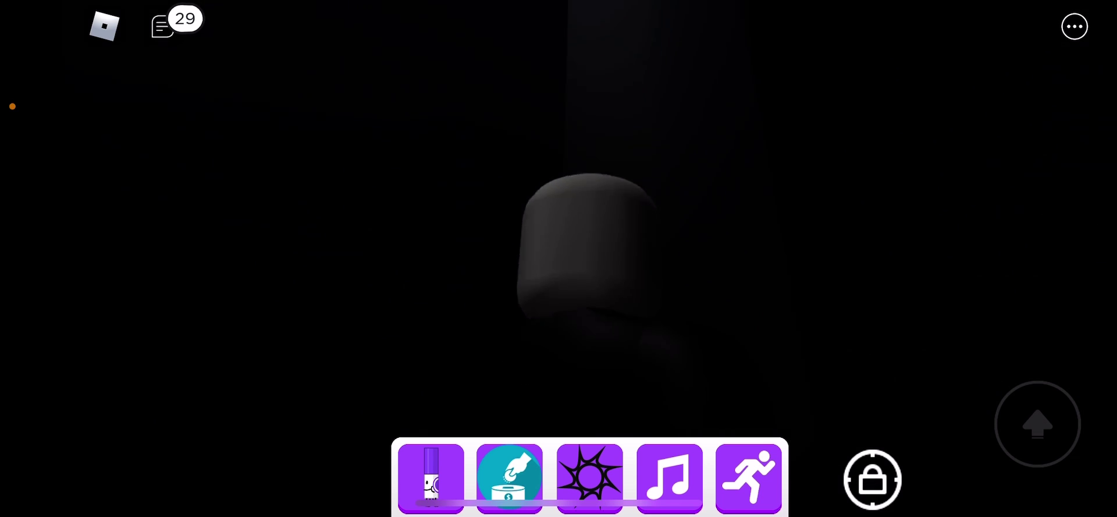
Step: Head toward the DONOR sign and walk onto the green Inverted Marker to collect it
mouse_move(289, 384)
left_mouse_down()
mouse_move(289, 284)
mouse_move(411, 259)
left_mouse_up()
left_click_drag(375, 175, 299, 250)
left_click_drag(362, 291, 349, 180)
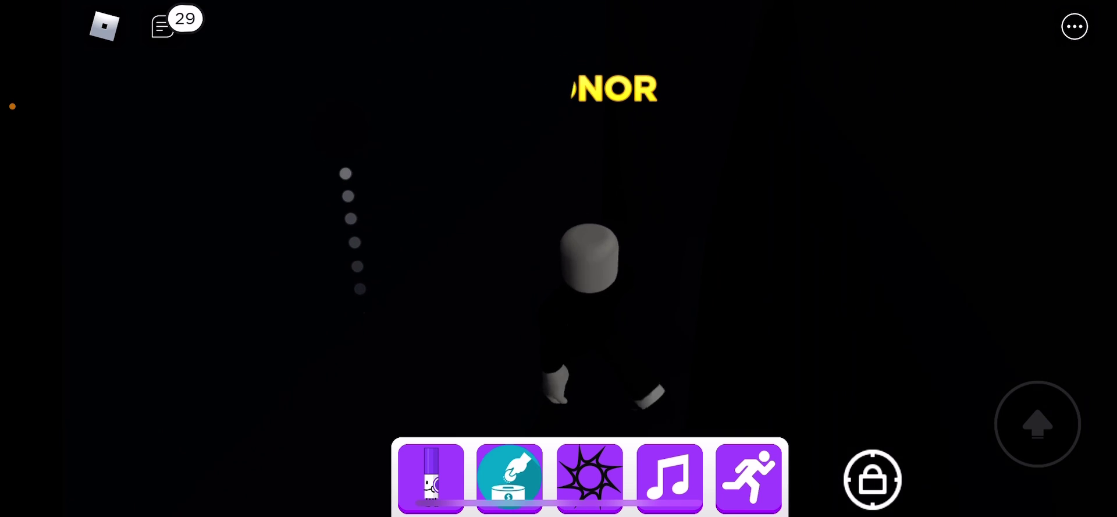
left_click_drag(365, 308, 377, 144)
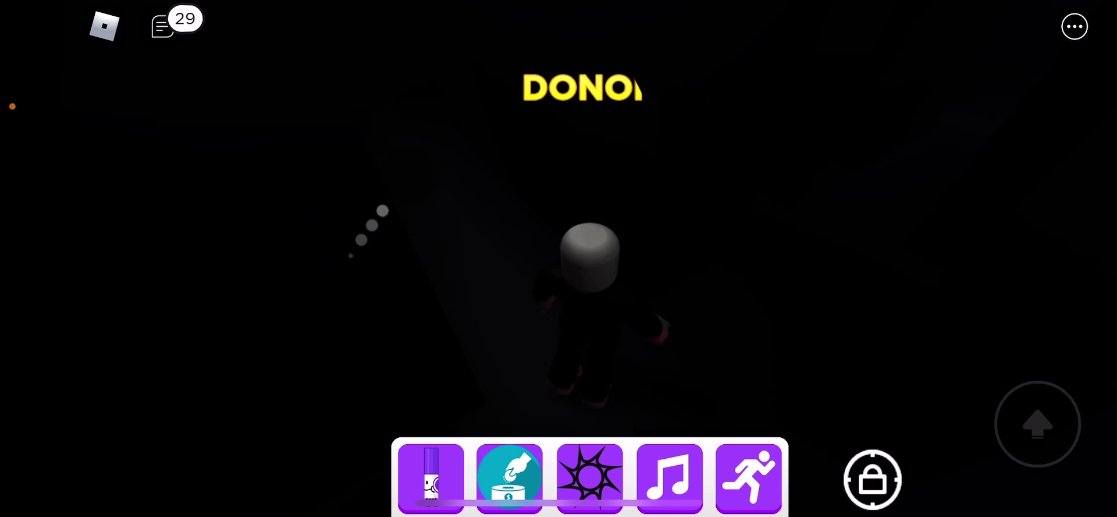
left_click_drag(304, 263, 304, 208)
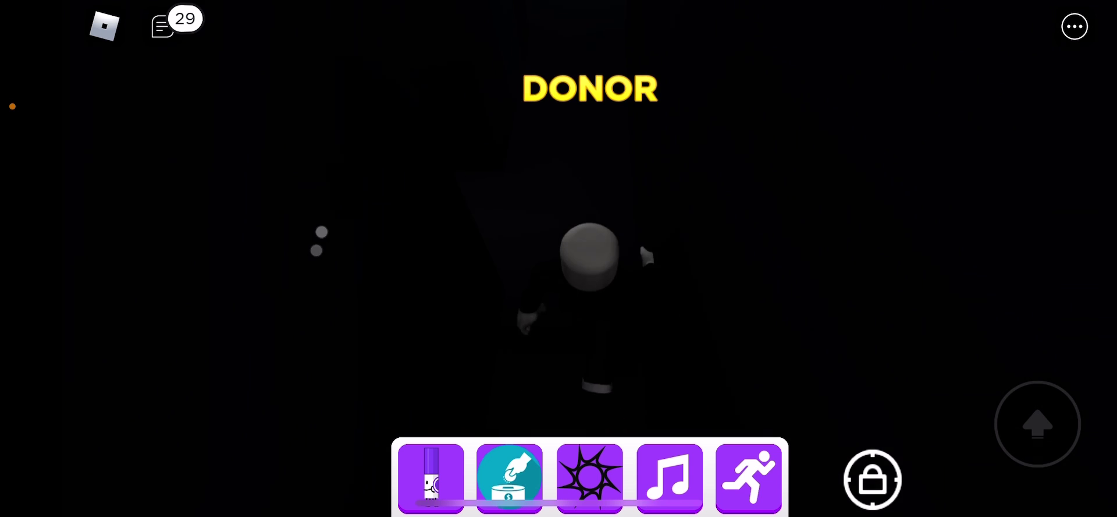
left_click_drag(334, 250, 344, 205)
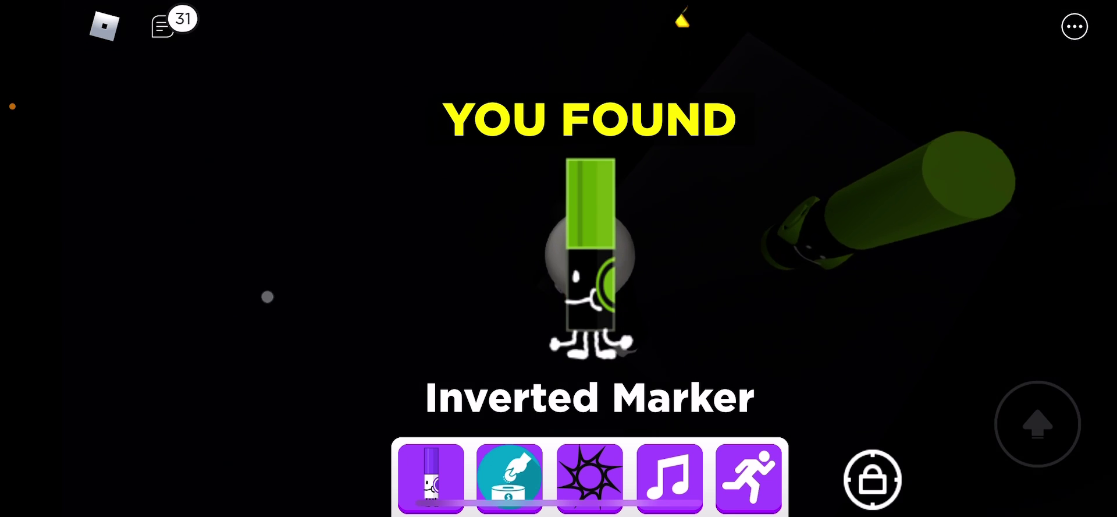
mouse_move(282, 293)
left_mouse_down()
mouse_move(213, 320)
mouse_move(303, 169)
left_mouse_up()
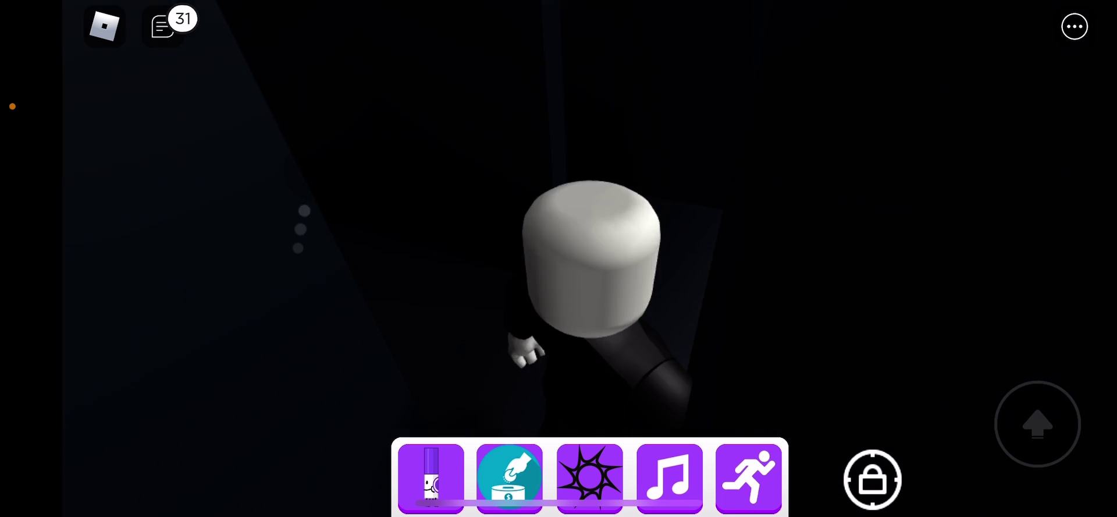
Step: Swing the camera down onto the avatar and survey the dark area around the DONOR sign
left_click_drag(327, 266, 370, 206)
left_click_drag(306, 237, 313, 220)
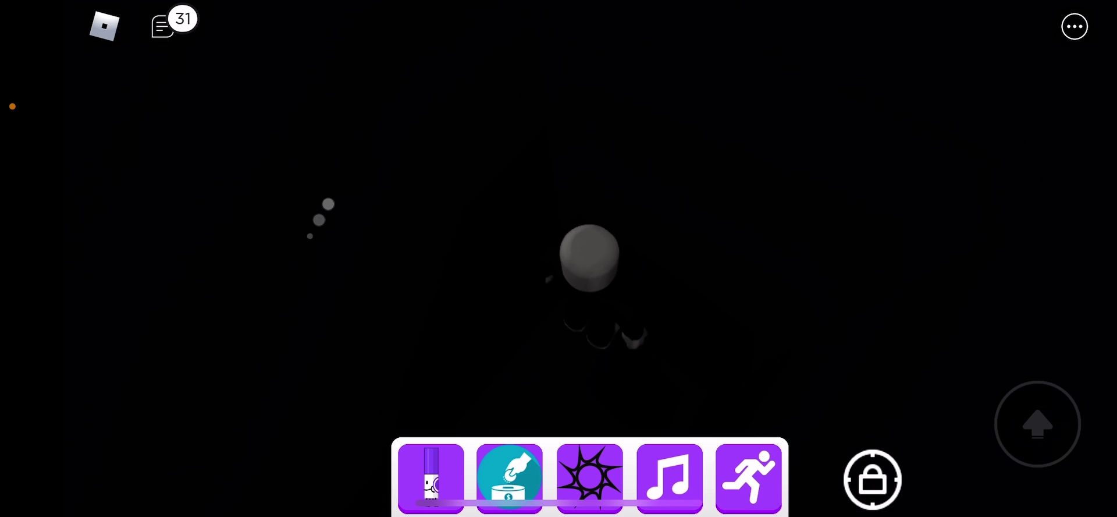
mouse_move(343, 284)
left_mouse_down()
mouse_move(331, 375)
mouse_move(318, 210)
mouse_move(340, 170)
left_mouse_up()
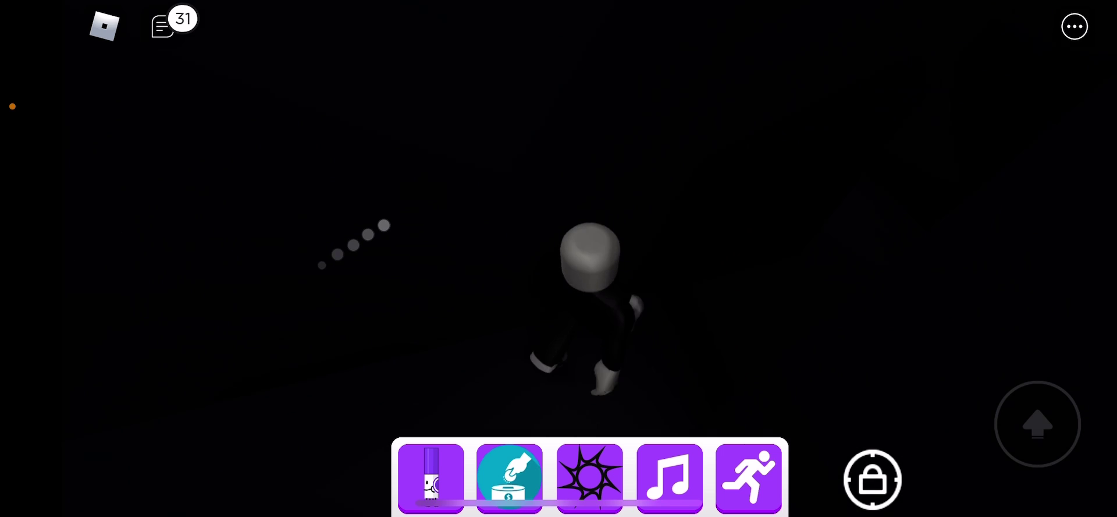
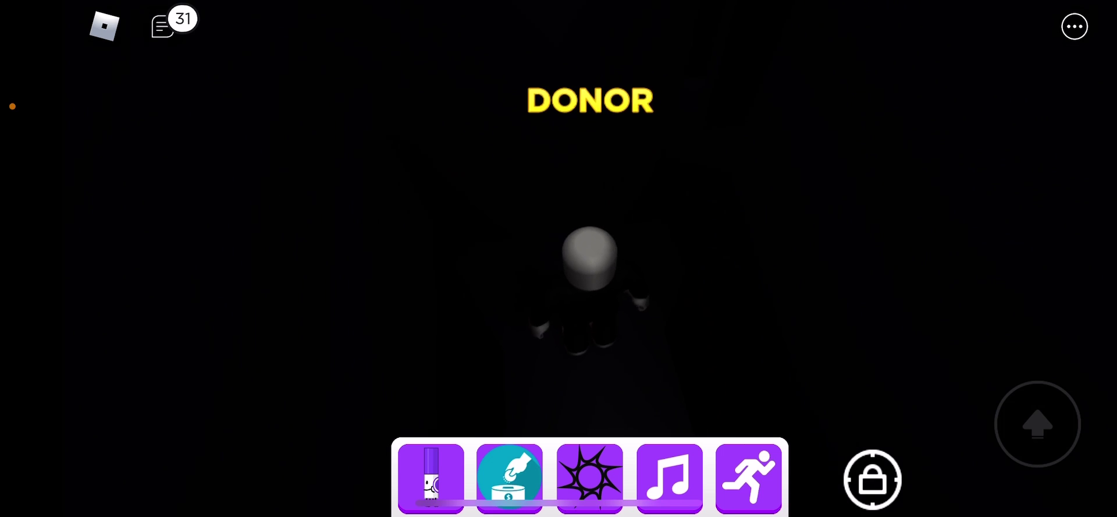
Step: Tilt the camera down over the avatar, then swing it back to the glowing DONOR sign
left_click_drag(387, 209, 388, 253)
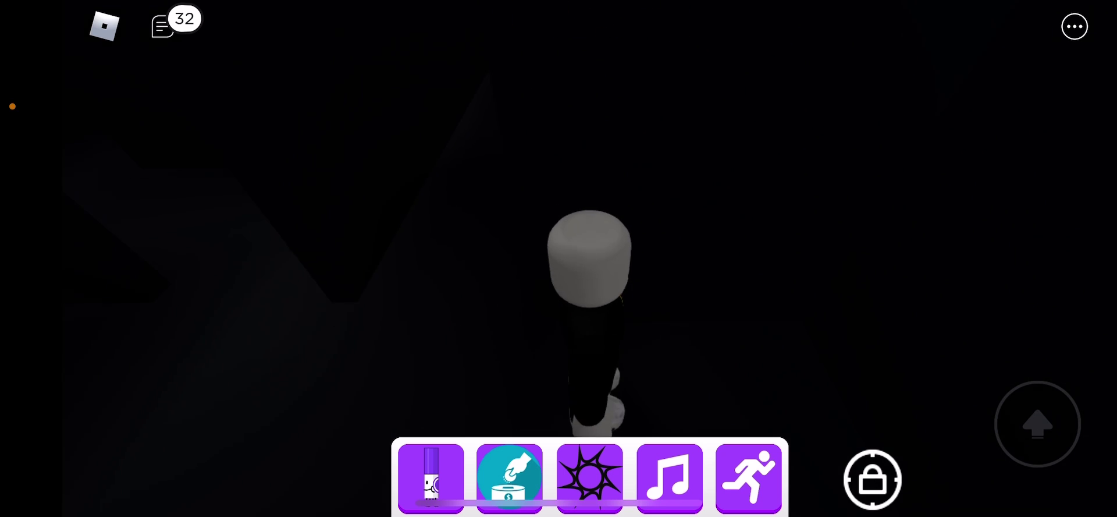
left_click_drag(304, 279, 274, 193)
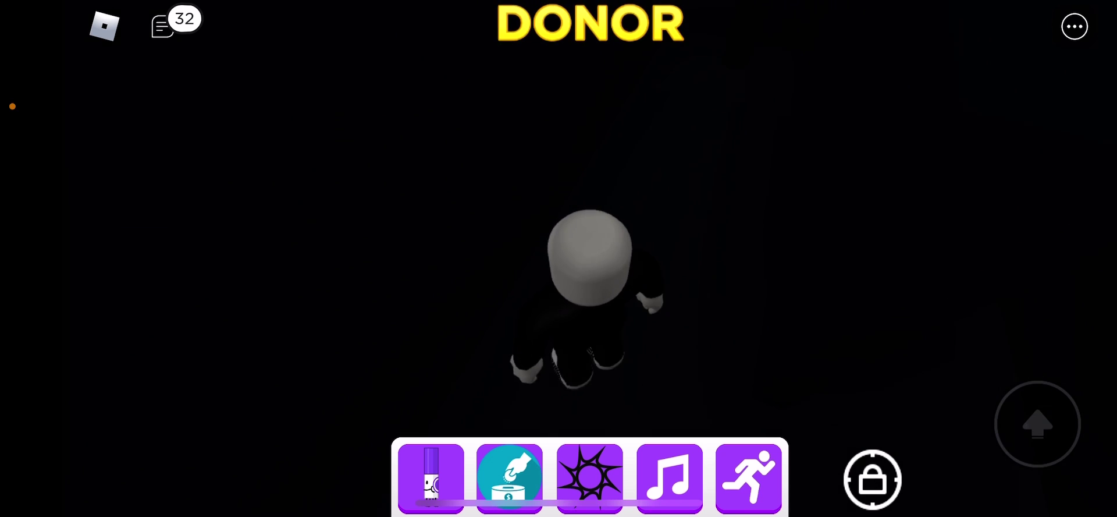